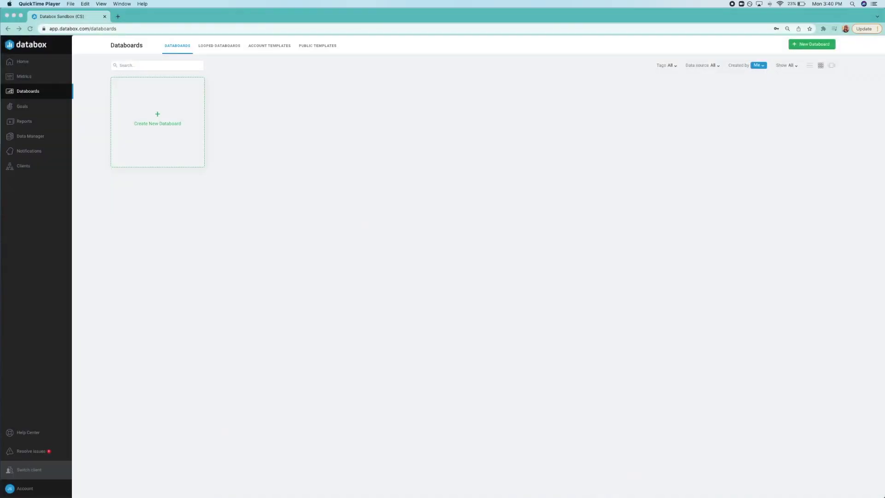
Create a blank databoard and replace its title with 'Landing Page Analysis'
click(157, 113)
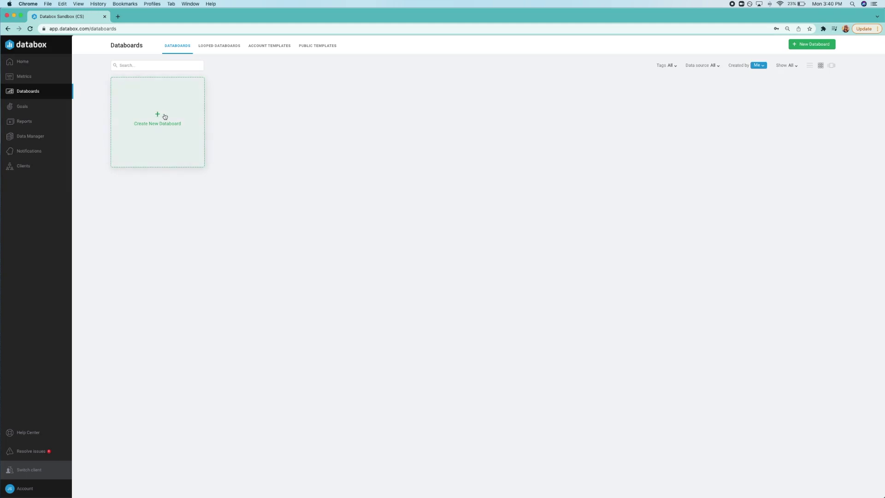
click(165, 117)
click(172, 148)
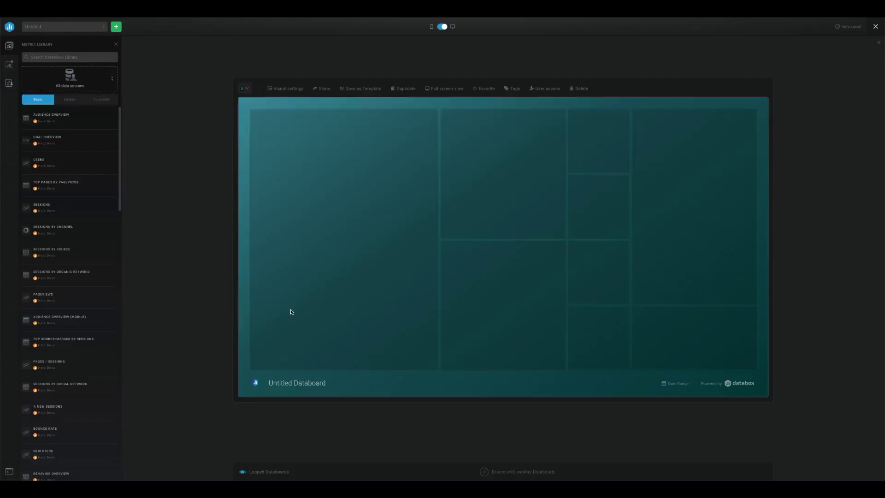
click(329, 383)
key(ctrl+shift+Left)
key(ctrl+shift+Left)
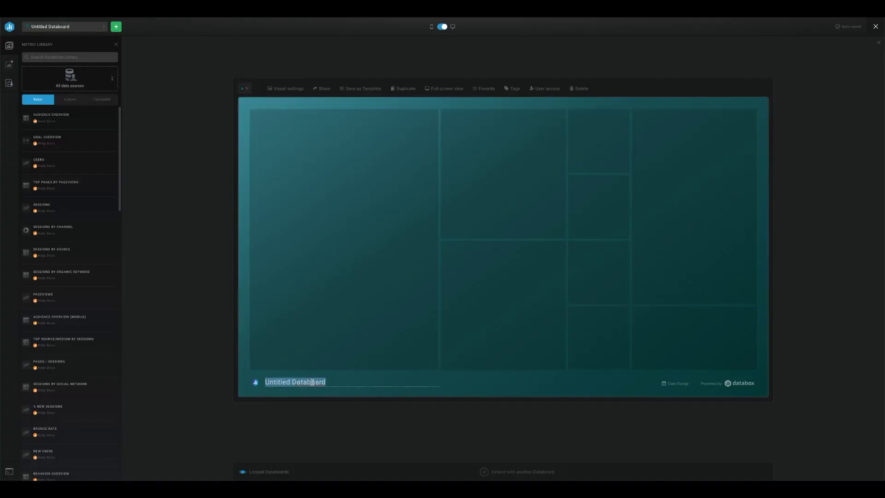
text(Landing Page Analysis)
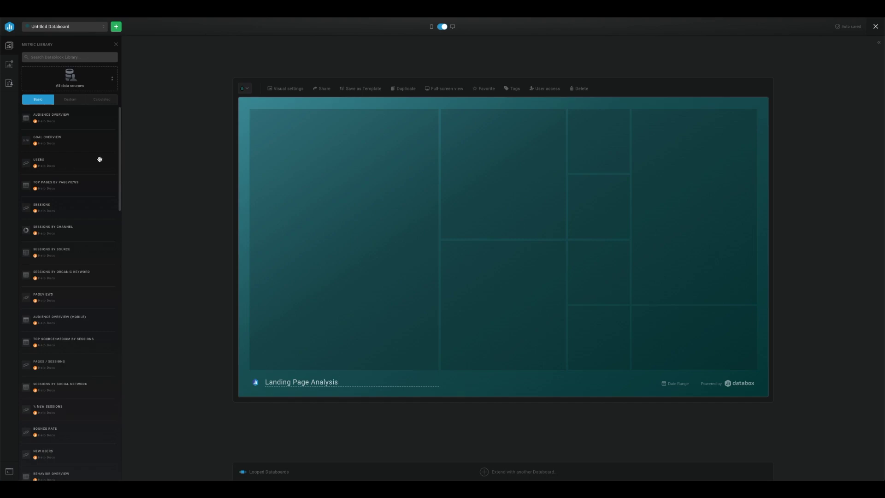
Place a pipeline block across the top right and title it 'Landing Page Pipeline'
click(9, 64)
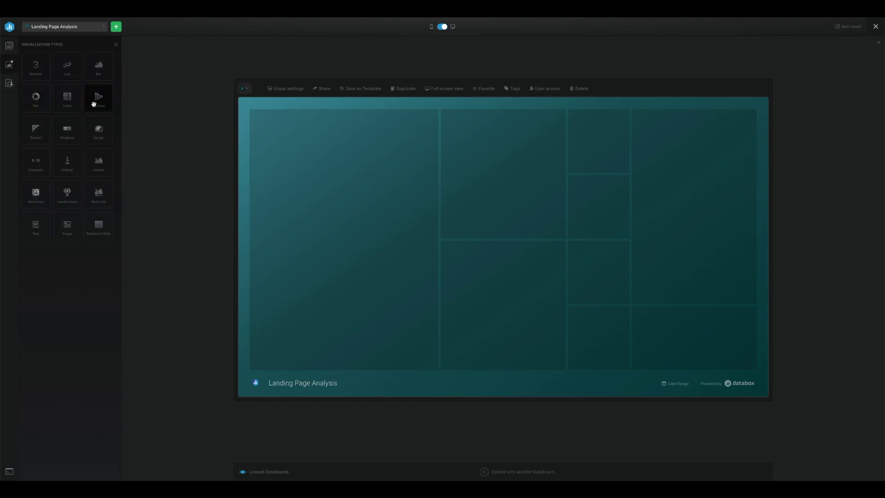
drag(91, 103, 455, 146)
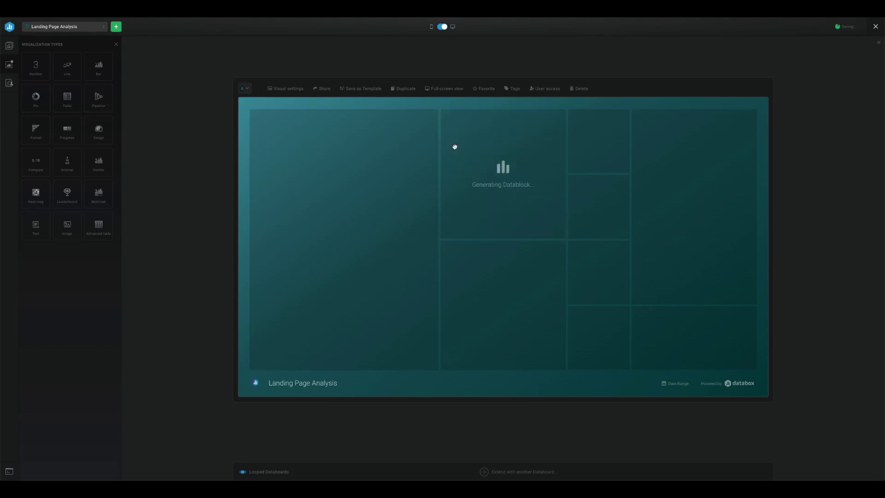
drag(566, 232, 742, 229)
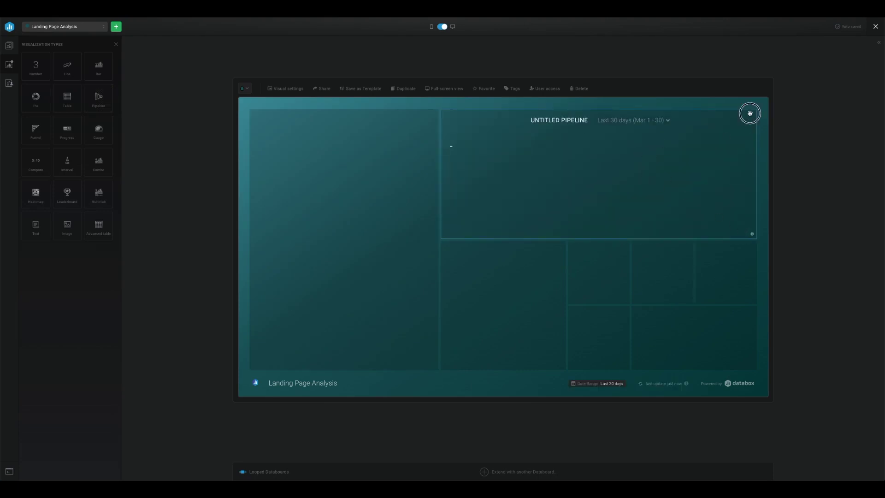
click(750, 112)
click(820, 52)
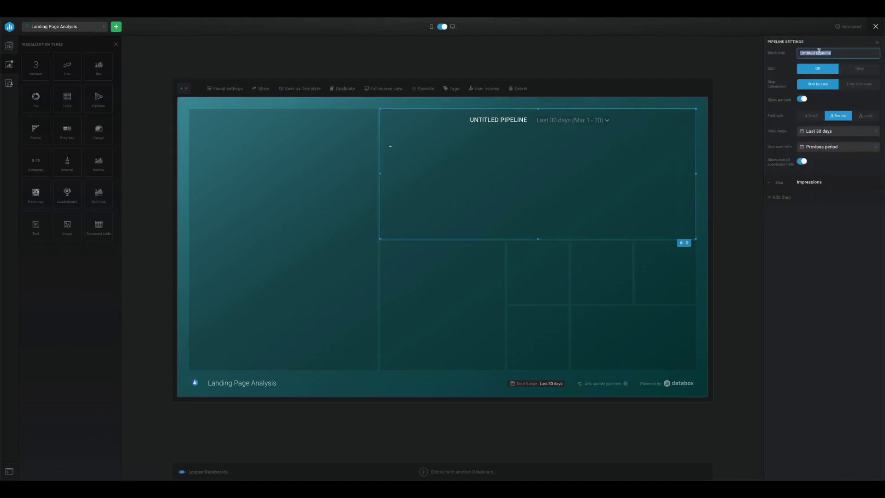
text(Landing Page Pipeline)
Rename the first pipeline step to 'LP Views' tracking HubSpot Marketing Landing Page Views
click(838, 183)
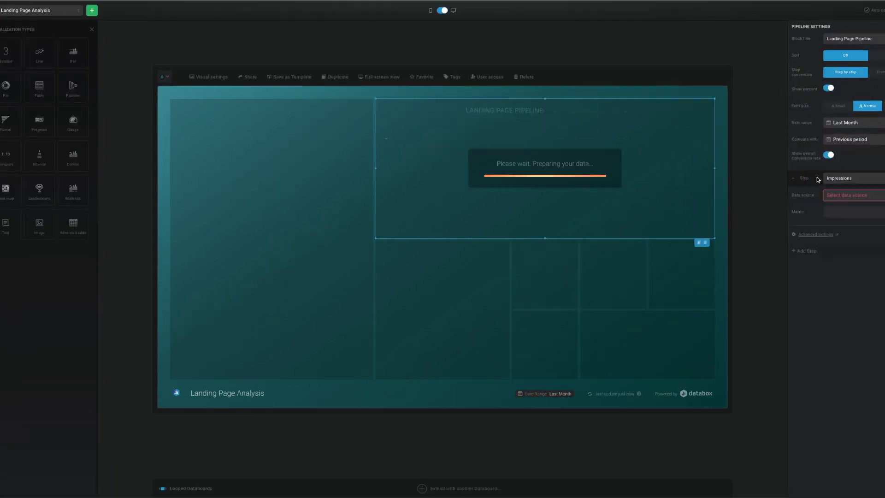
double_click(837, 183)
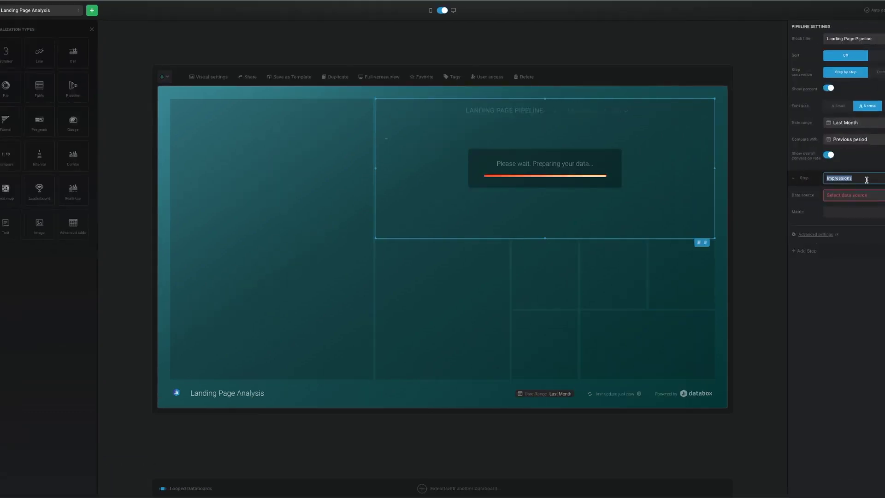
text(LP Views)
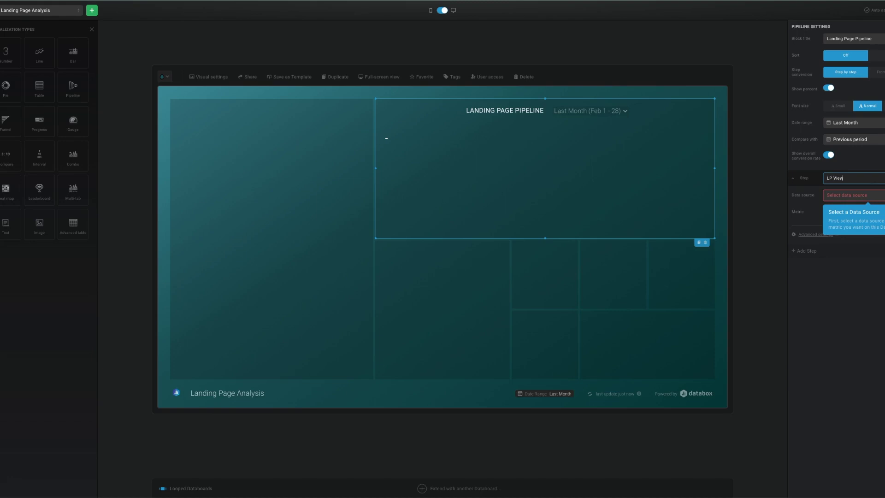
click(849, 196)
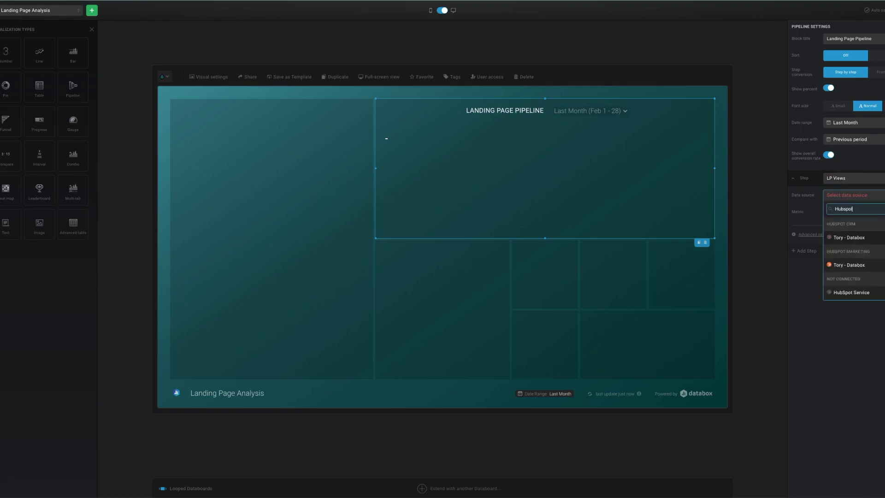
click(862, 269)
click(861, 214)
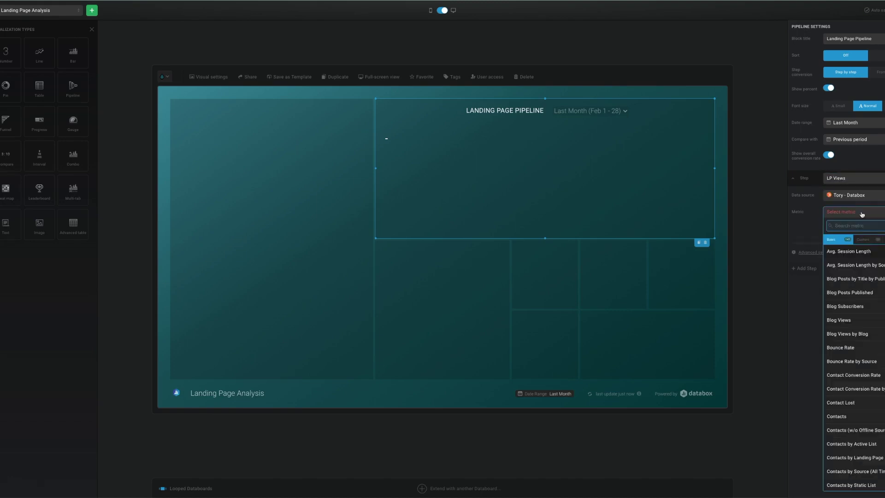
text(landing)
click(870, 255)
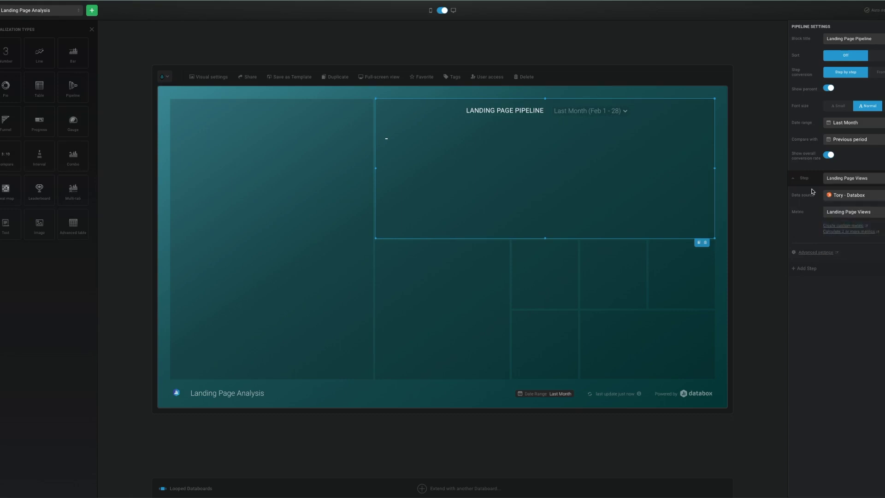
Add pipeline step 'LP Submissions' using HubSpot Marketing Landing Page Submissions (1,160, 35.17%)
click(793, 179)
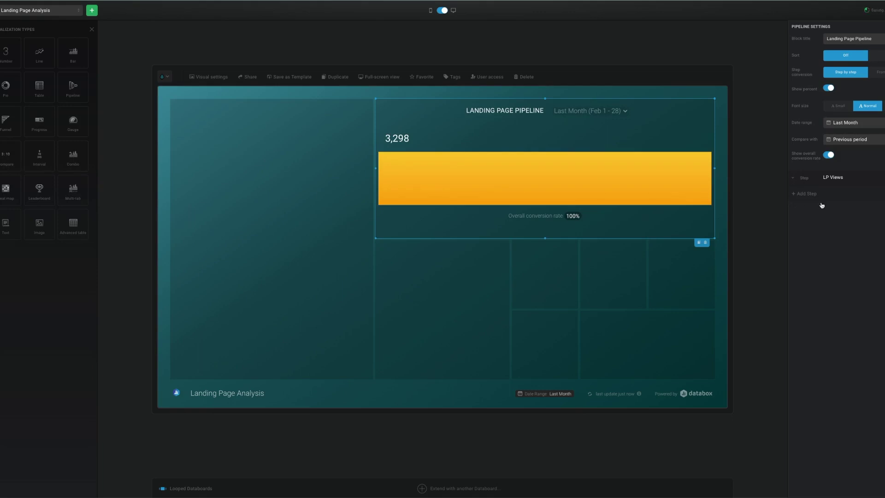
click(841, 195)
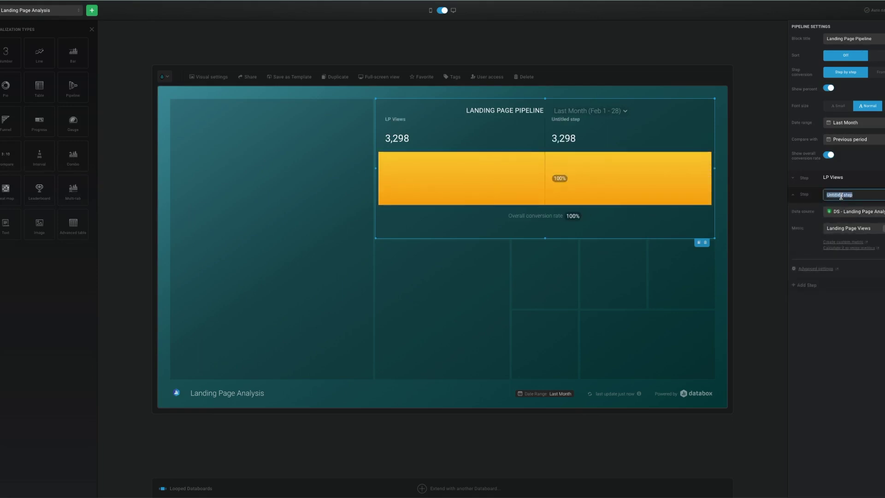
text(LP Submissions)
click(847, 213)
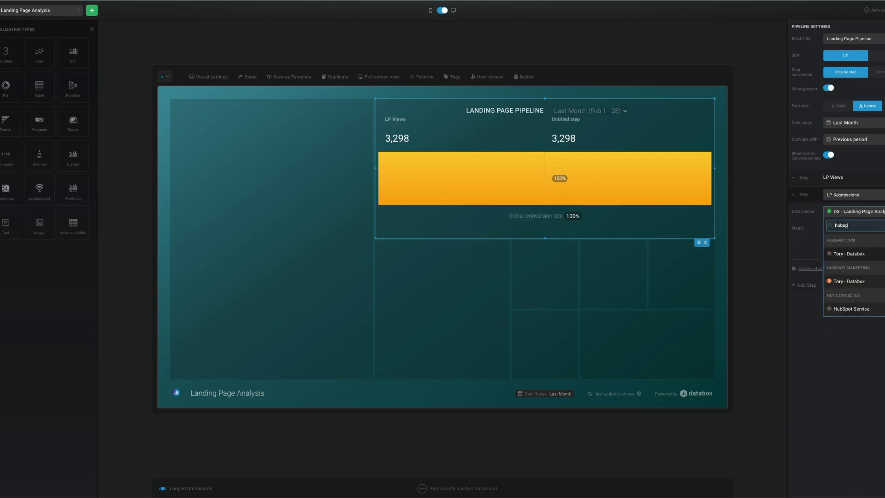
click(860, 282)
click(841, 230)
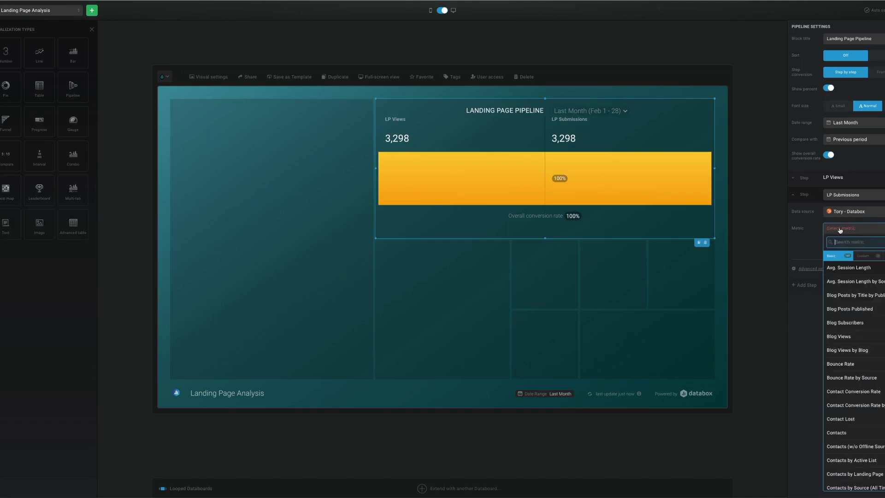
text(landing page sub)
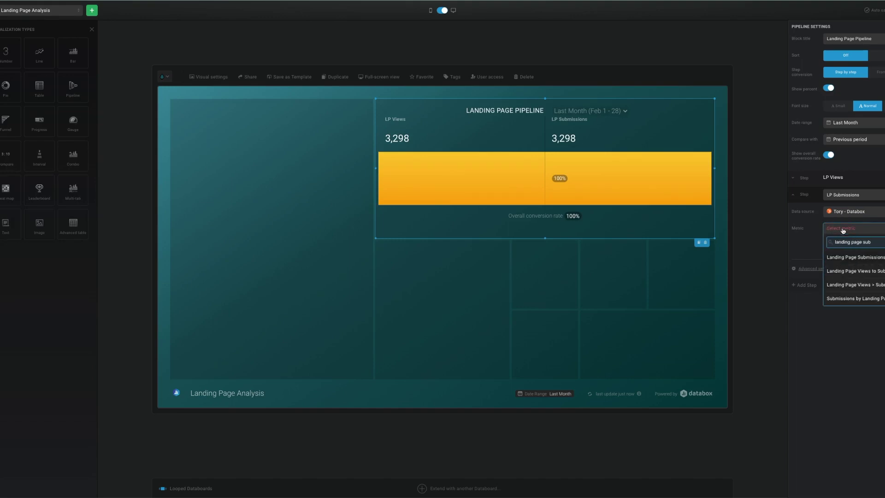
click(863, 257)
click(792, 195)
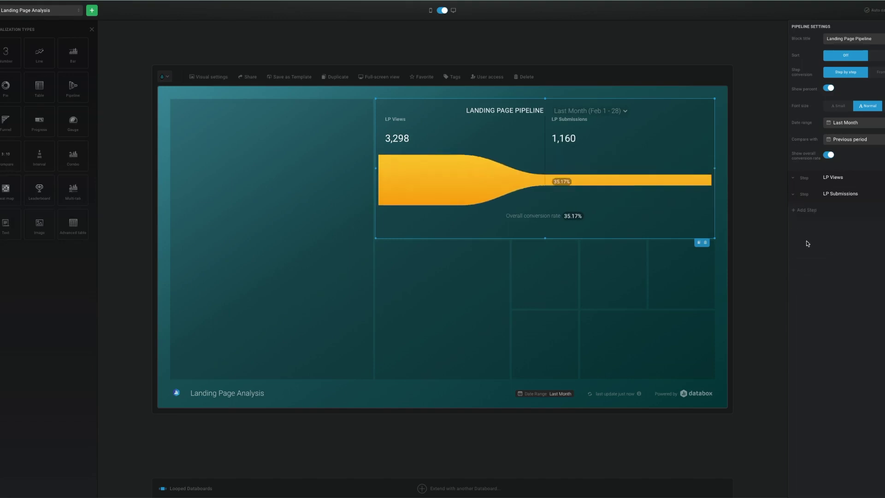
click(798, 213)
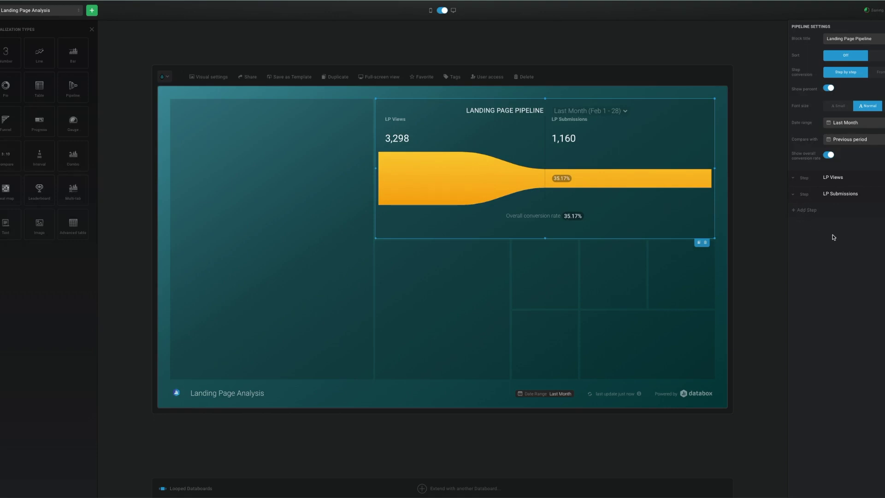
Name the third step 'LP Contacts' with HubSpot Marketing Landing Page Contacts, giving 27.41% overall
triple_click(837, 212)
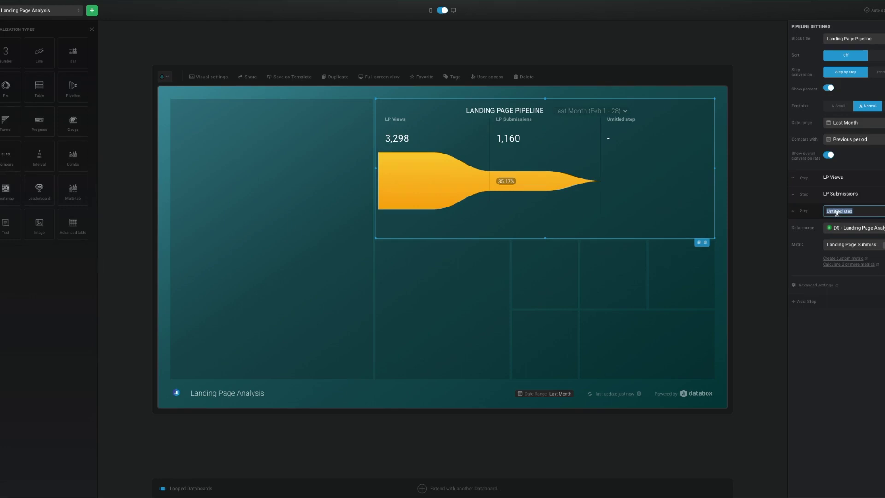
text(LP Contacts)
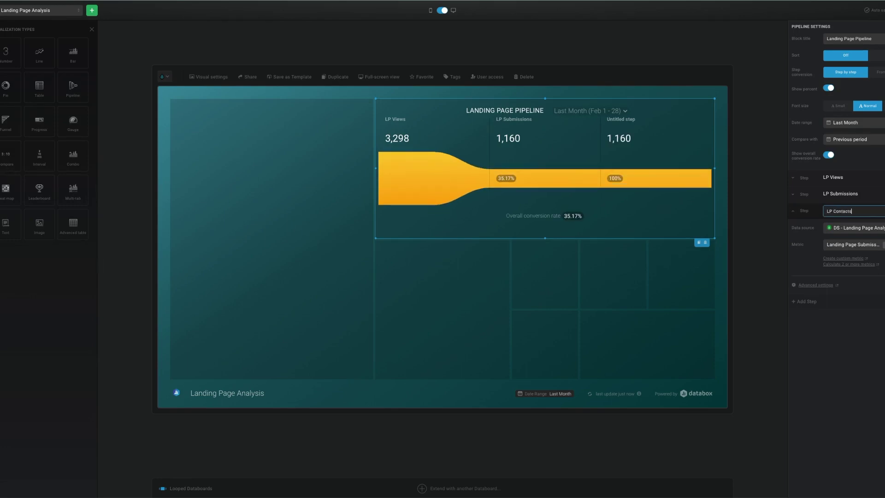
click(838, 228)
text(hubsp)
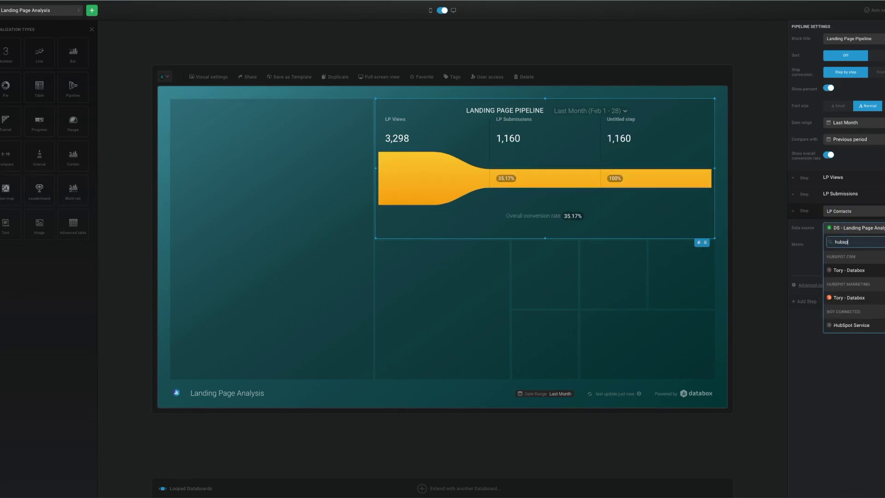
text(ot)
click(856, 298)
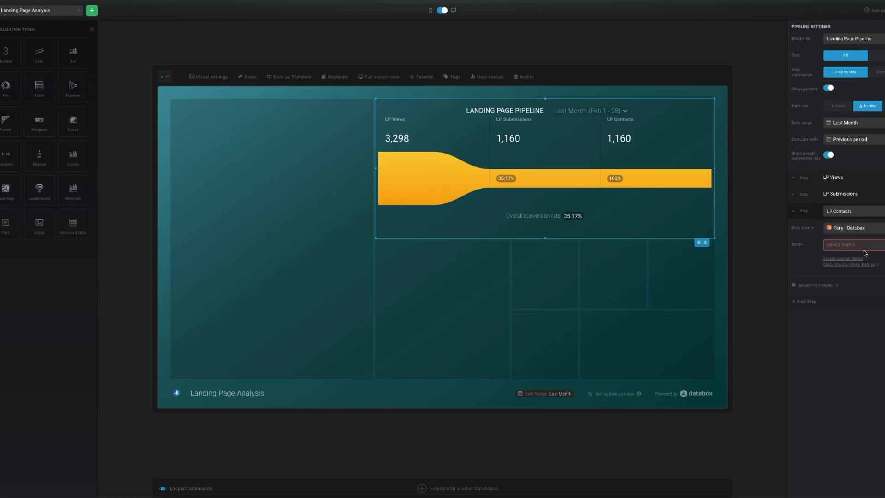
click(862, 249)
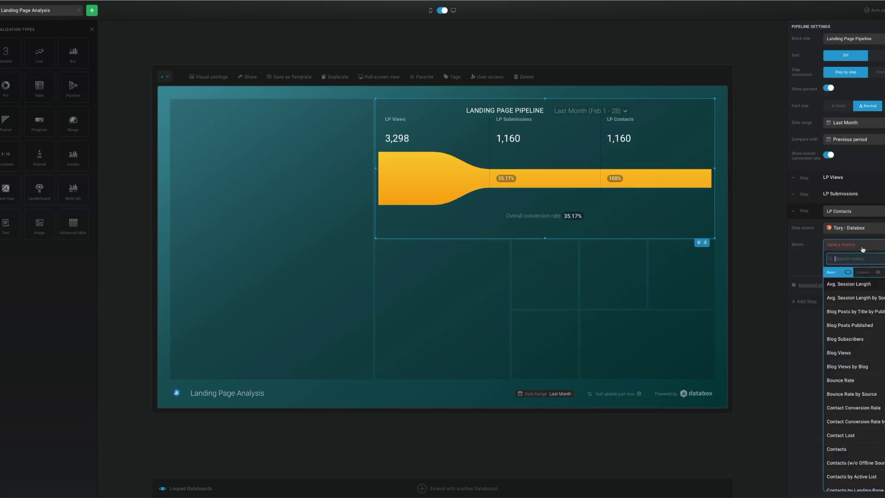
text(landing page con)
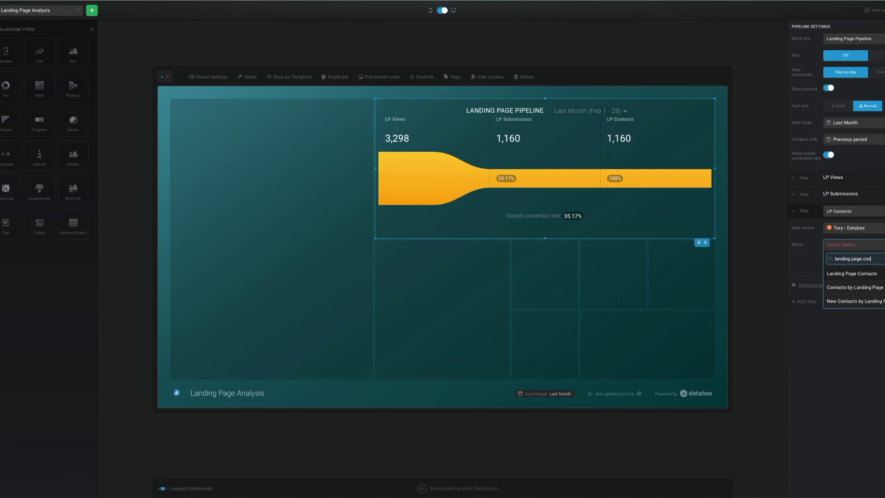
click(847, 273)
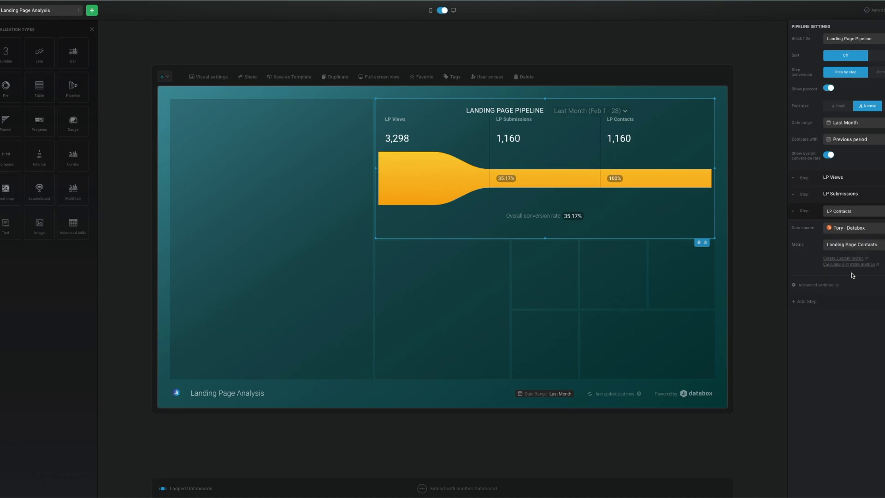
click(792, 211)
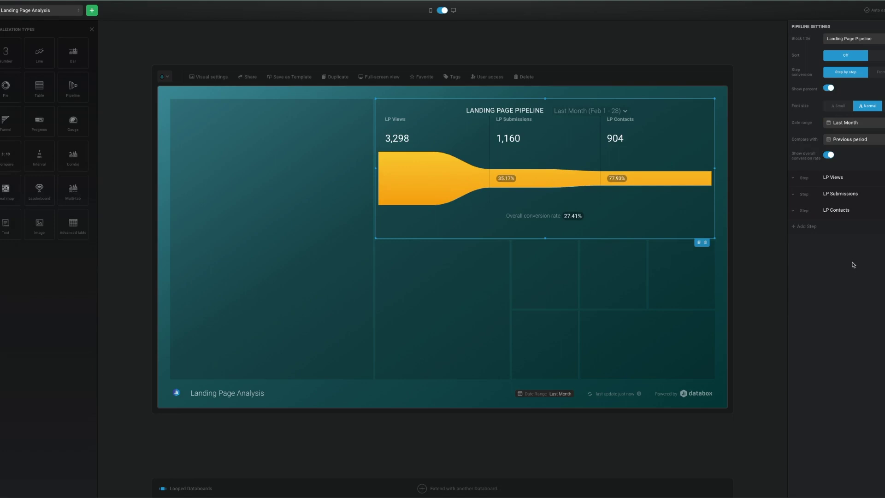
Add a fourth step 'LP Customers' using HubSpot Marketing Landing Page Customers (378, 41.81%)
click(807, 232)
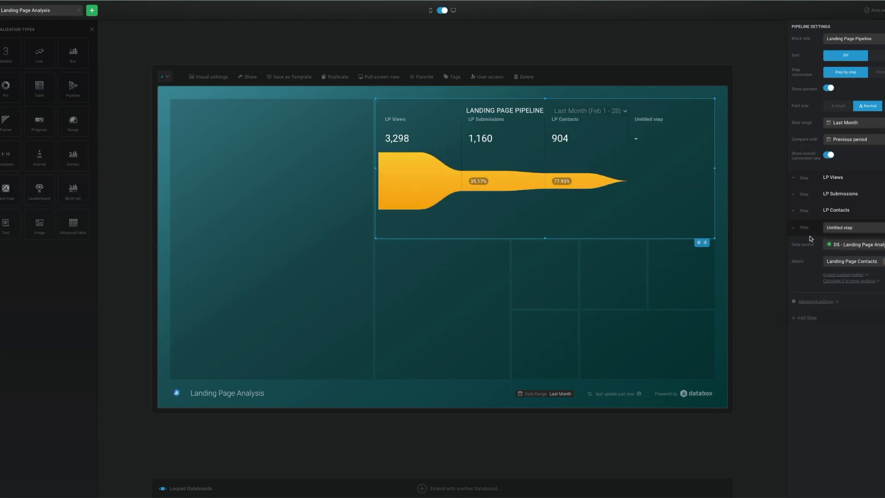
click(829, 227)
text(L)
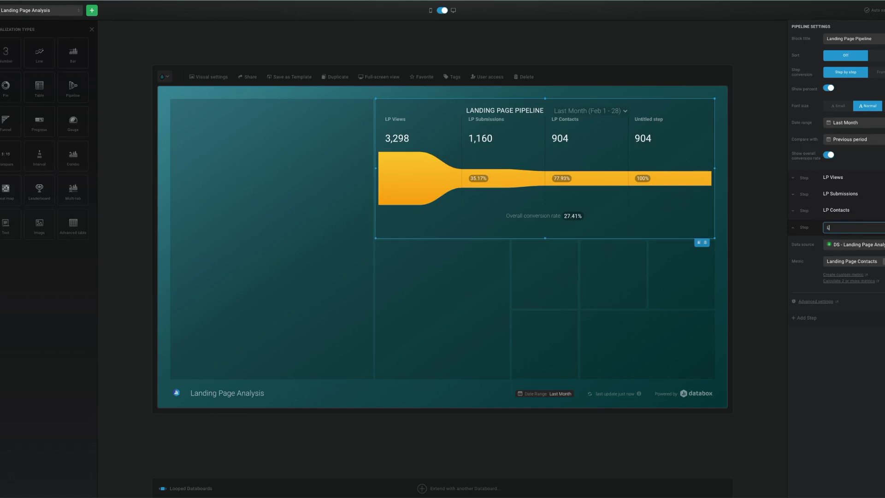
text(P Customers)
click(836, 245)
text(hubspot)
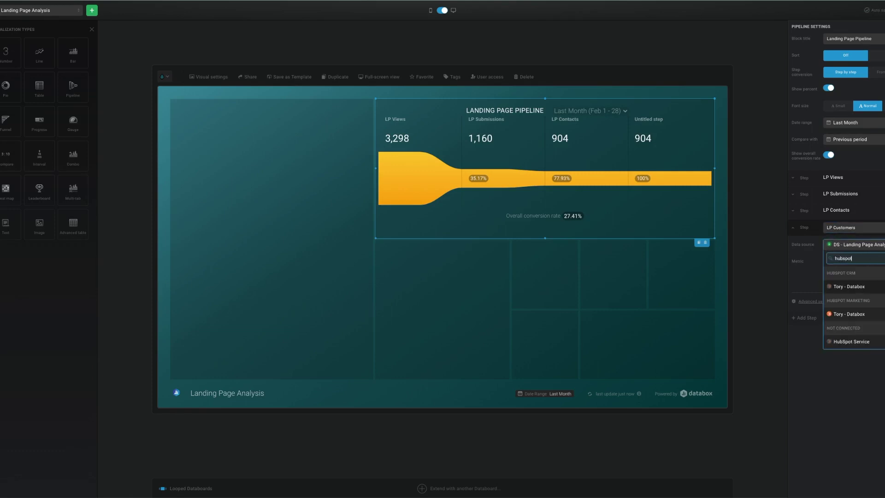
click(866, 316)
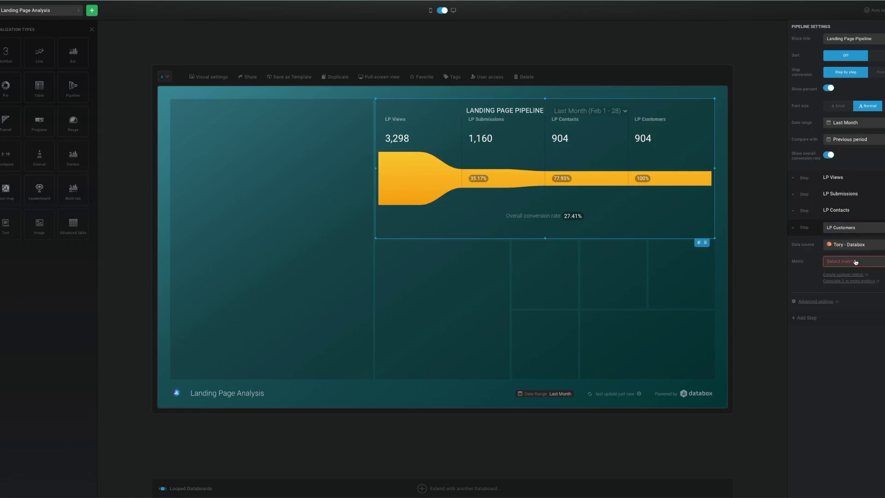
click(850, 262)
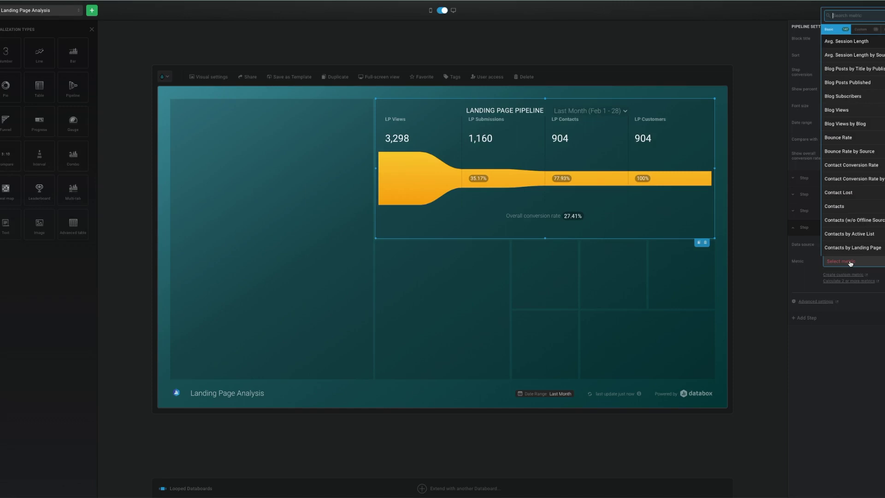
text(larding)
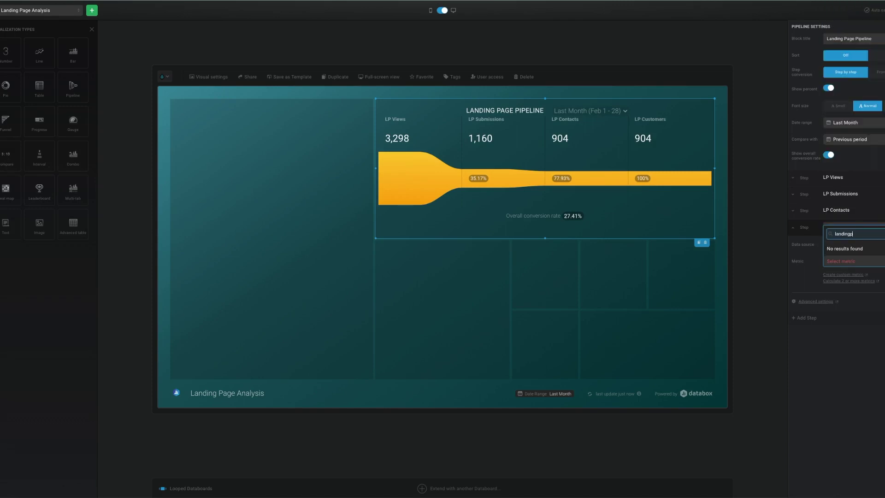
text( page cust)
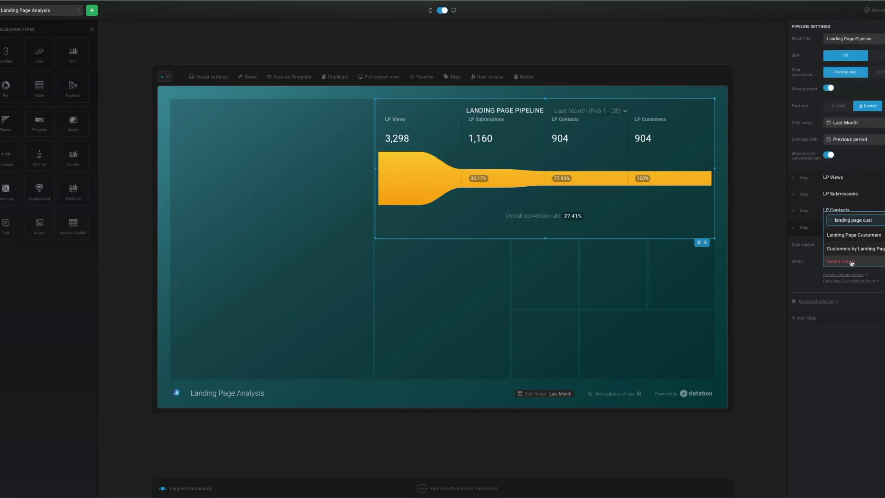
click(843, 236)
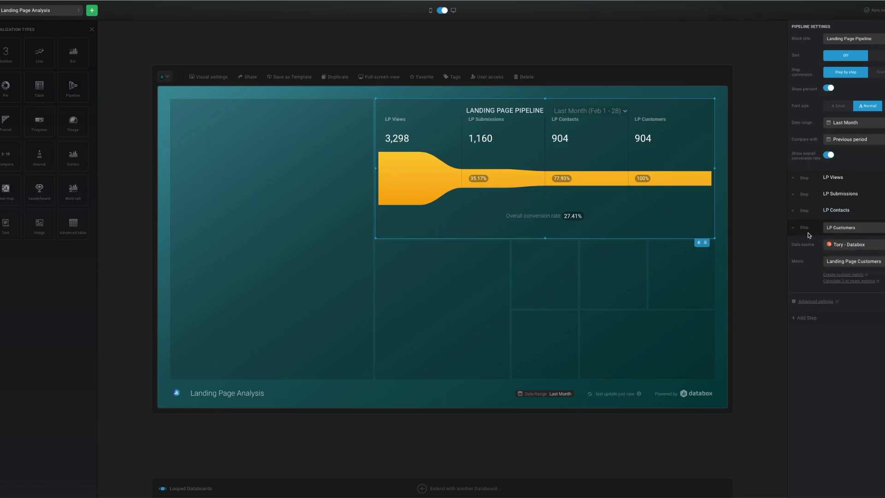
click(793, 228)
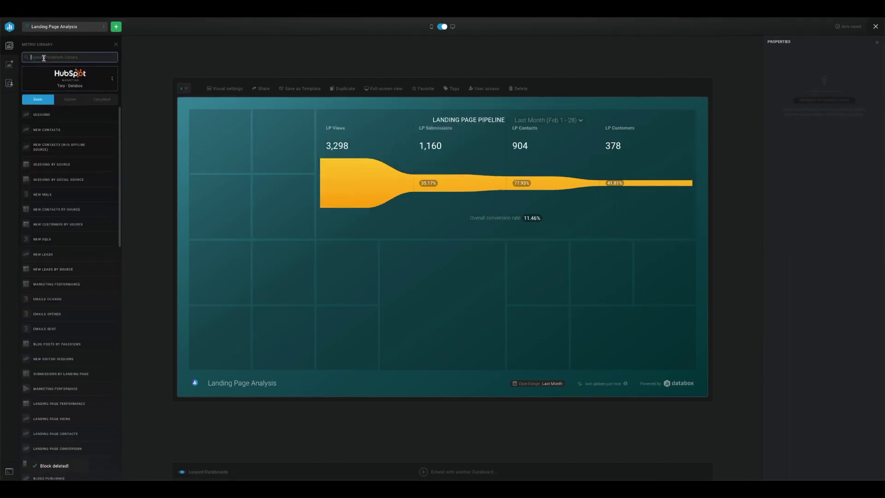
Add a two-cell LP Conversion Rate number block (11.46%) with a two-cell trend chart below it
text(landing page)
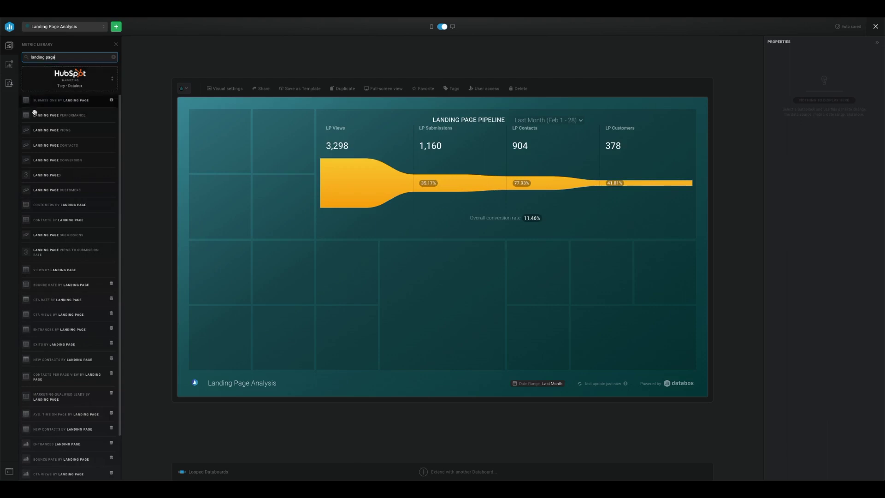
drag(61, 252, 212, 147)
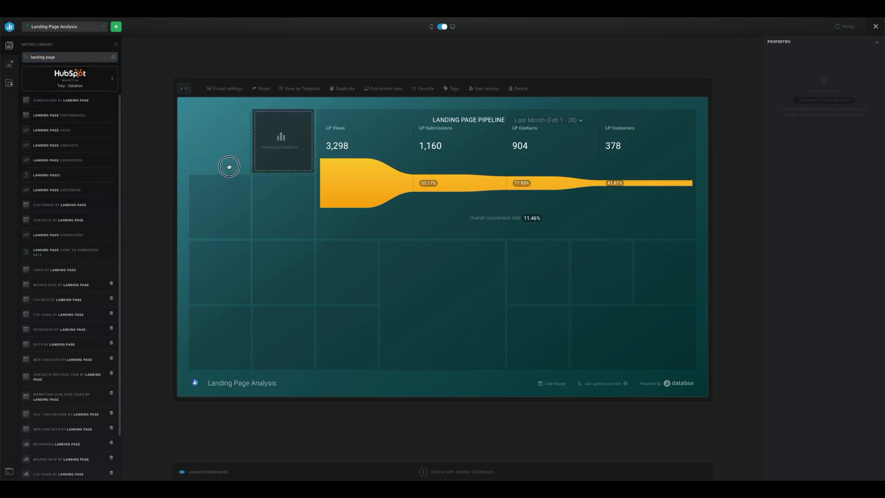
drag(229, 167, 311, 173)
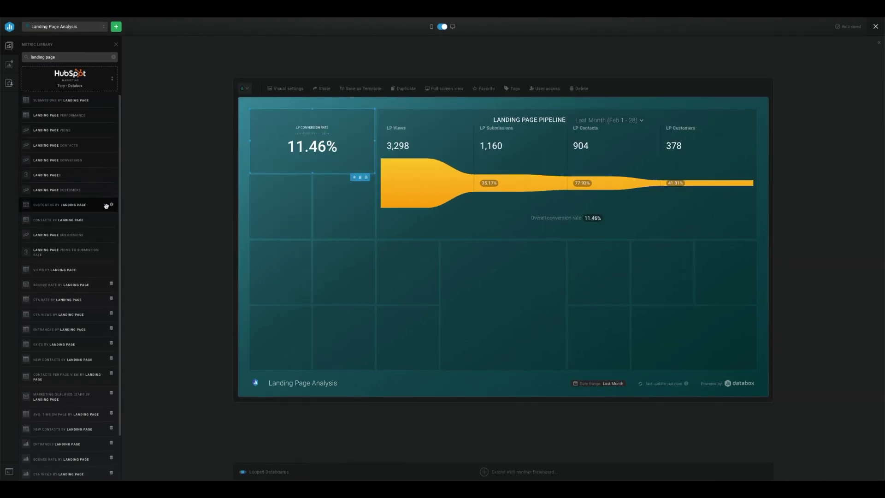
drag(73, 161, 276, 198)
drag(311, 237, 344, 238)
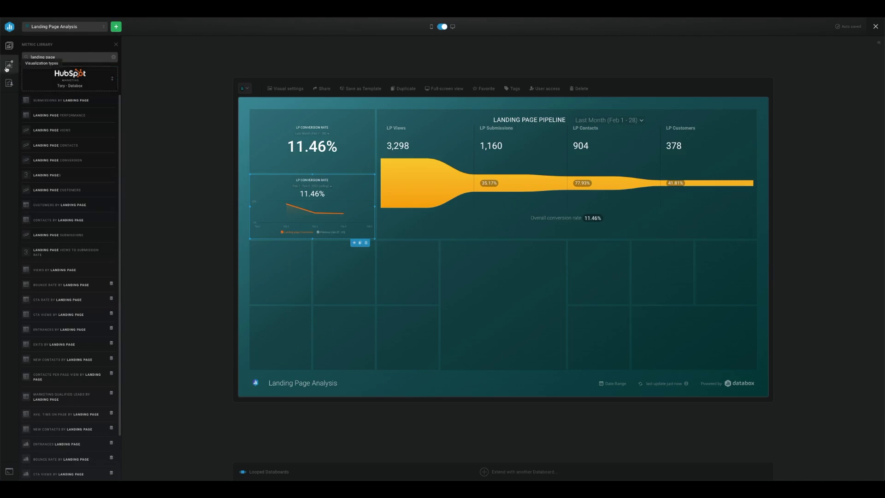
Place a table block in the second row and fill it with Views by Landing Page
click(11, 67)
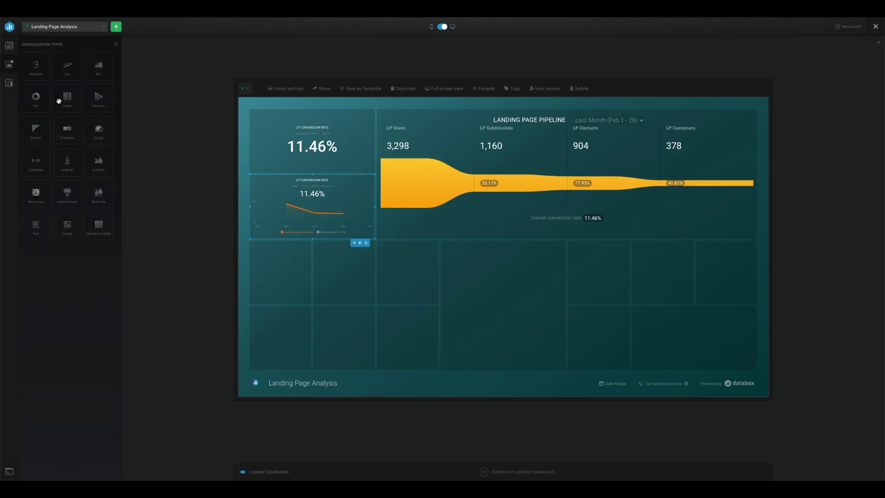
drag(67, 98, 301, 278)
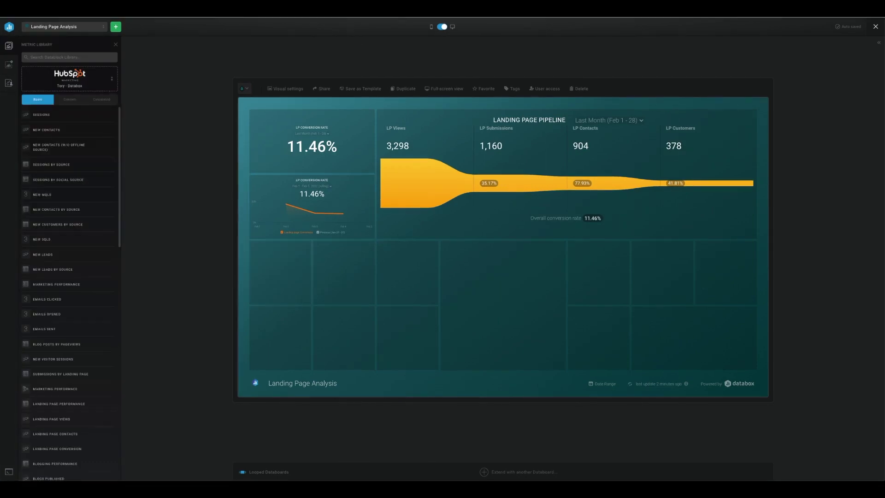
click(55, 57)
text(landing page views)
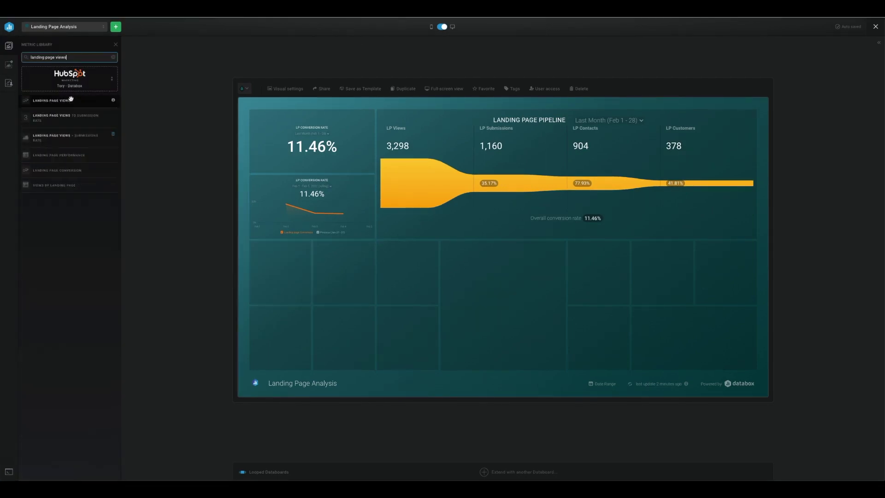
drag(48, 186, 311, 305)
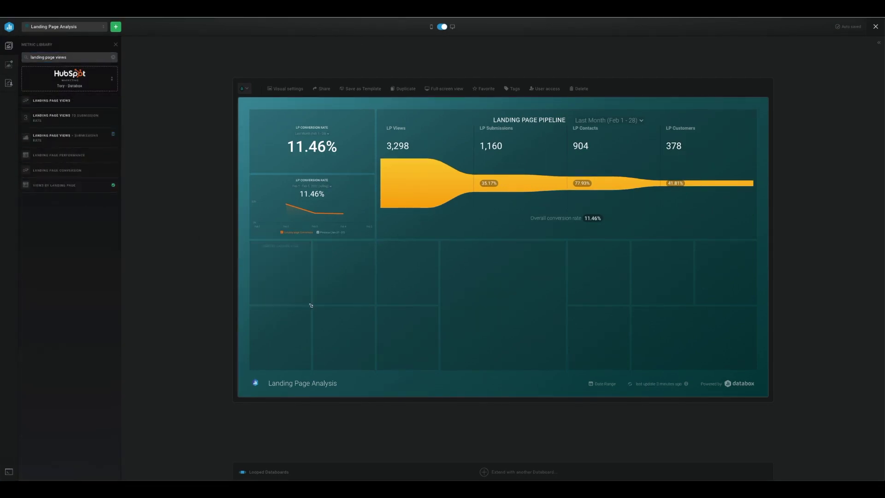
Add Submissions, Contacts and Customers by Landing Page tables across the rest of the row
triple_click(59, 57)
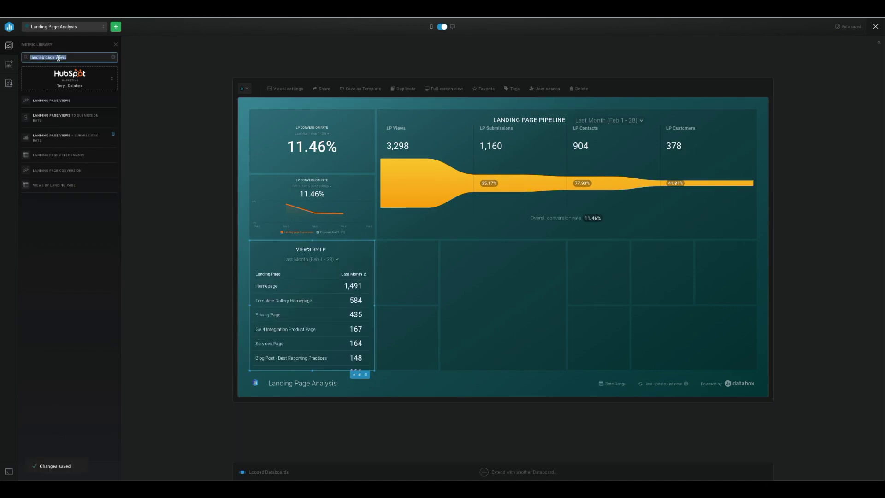
text(submissions)
drag(60, 101, 434, 301)
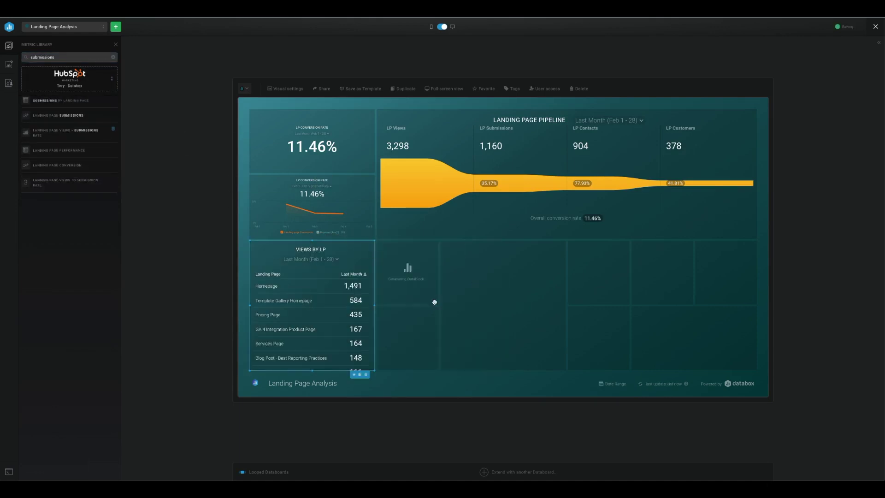
double_click(68, 57)
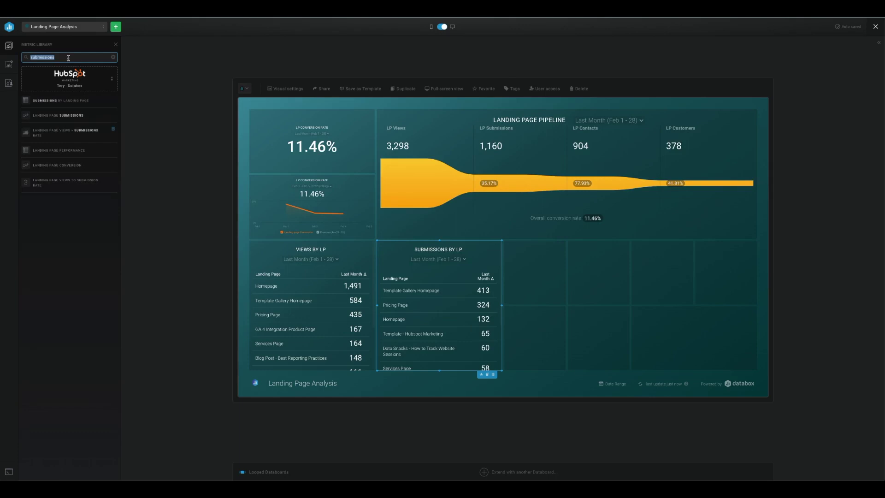
text(contacts)
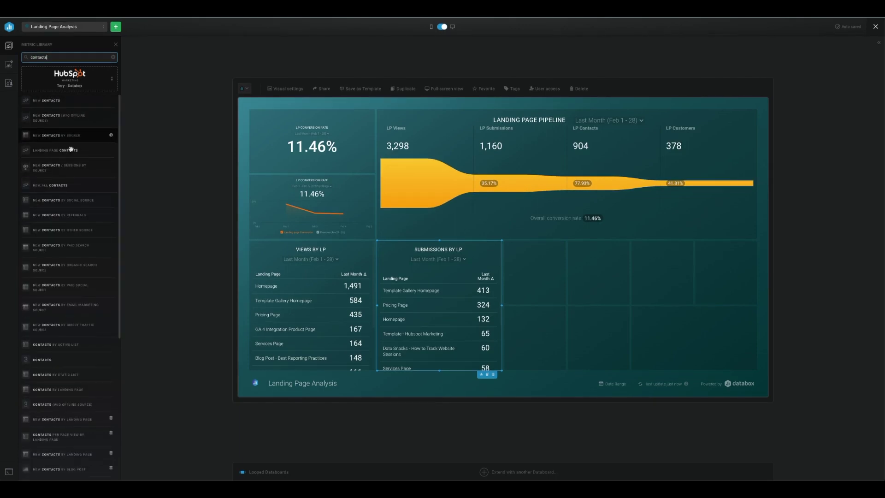
drag(43, 389, 567, 272)
double_click(56, 56)
text(customers)
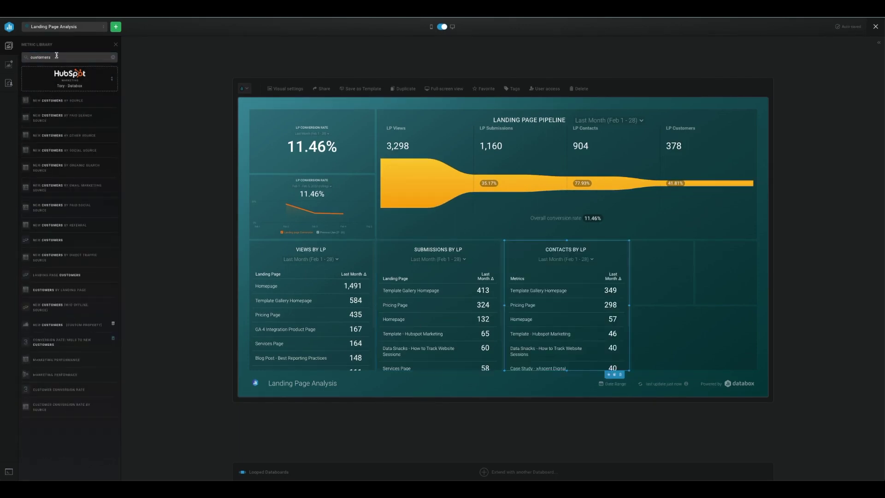
drag(60, 289, 742, 360)
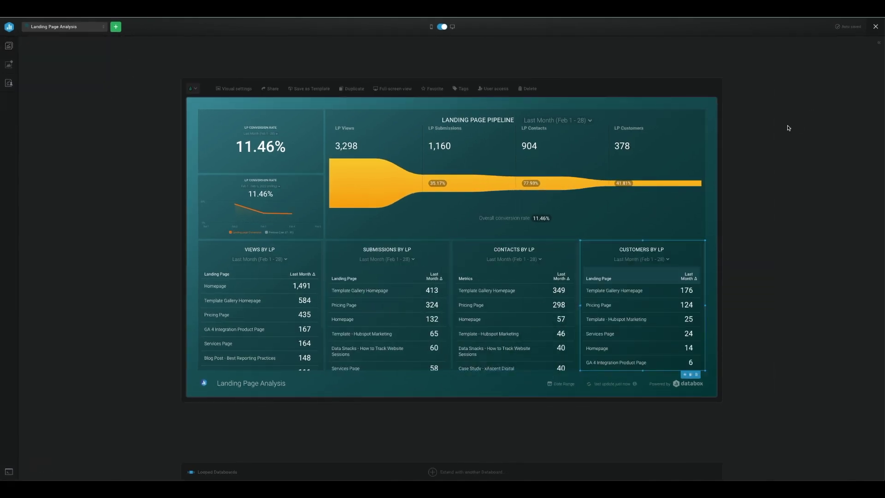
scroll(548, 283, down, 1)
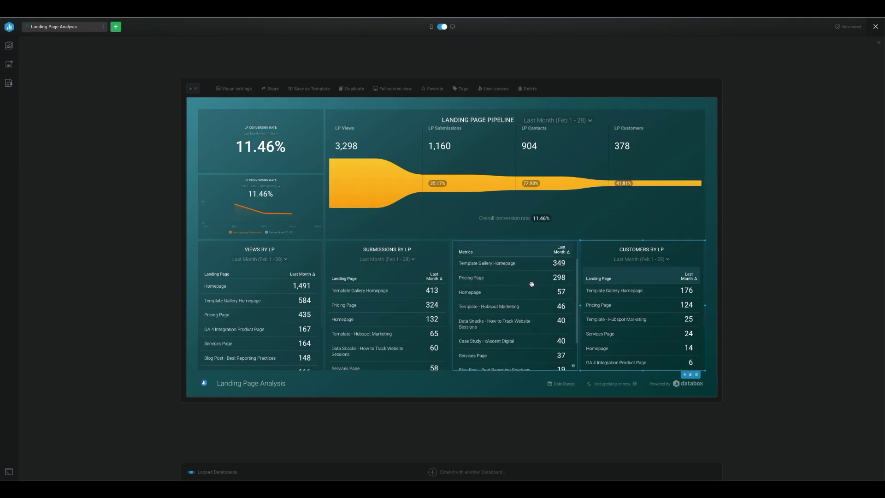
scroll(531, 283, down, 2)
scroll(531, 283, up, 3)
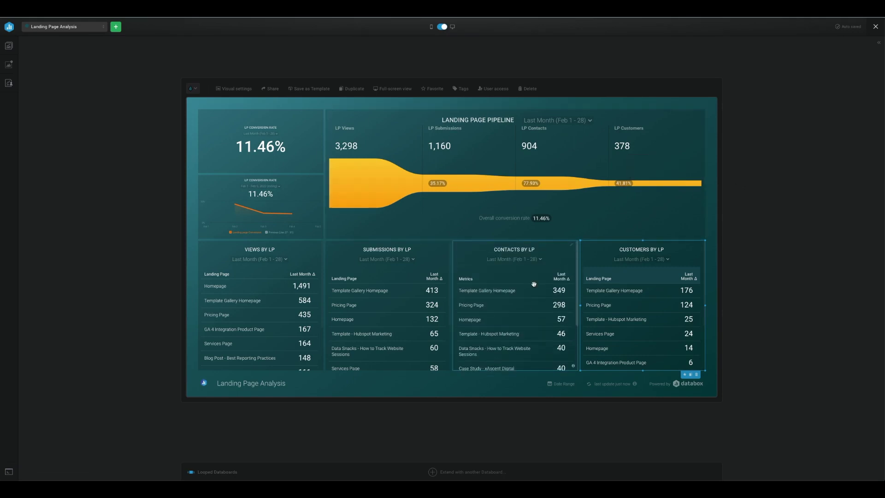